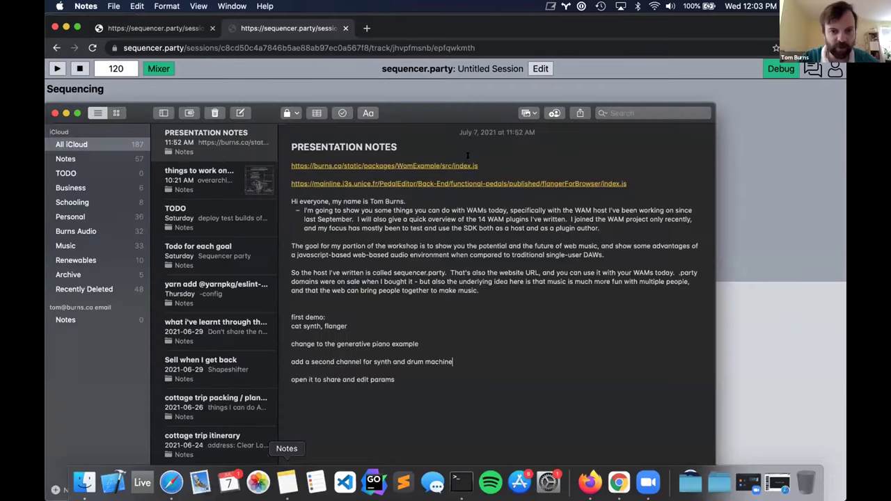
# - Copy the WamExample plugin URL from the presentation notes and return to the sequencer.party session in the browser
pyautogui.moveTo(479, 166); pyautogui.dragTo(280, 157)
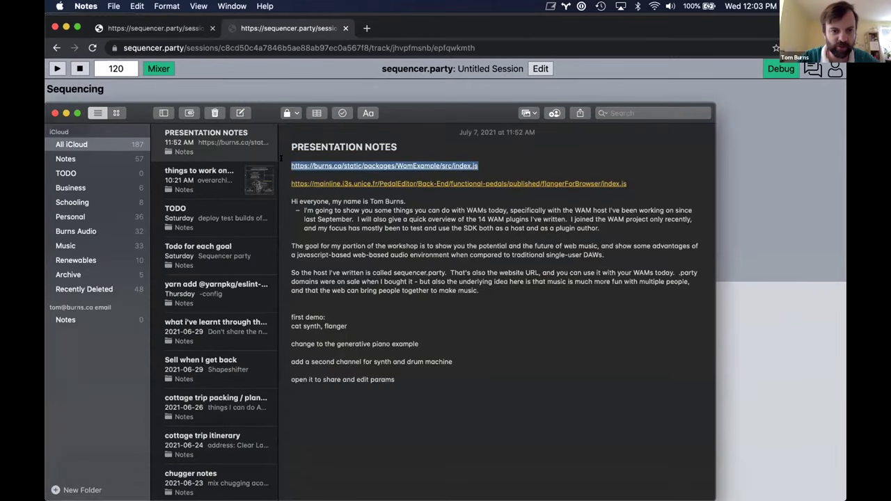
pyautogui.click(267, 74)
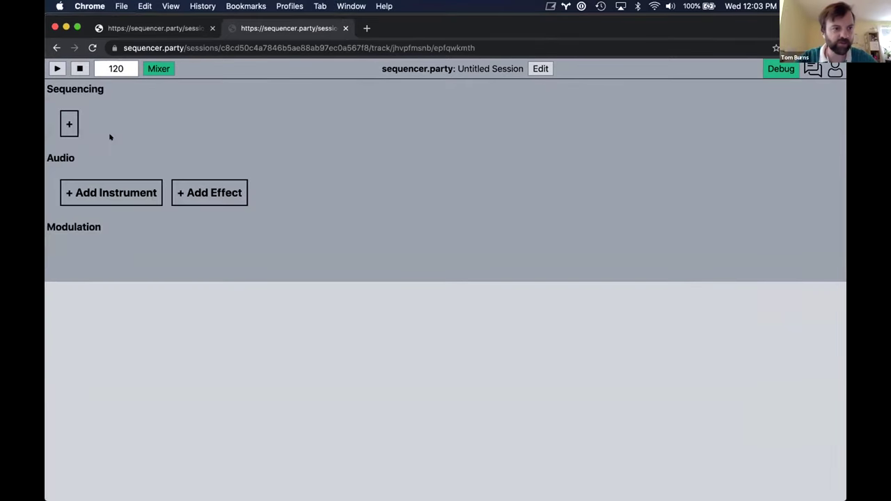
pyautogui.click(88, 181)
pyautogui.click(413, 287)
pyautogui.click(412, 323)
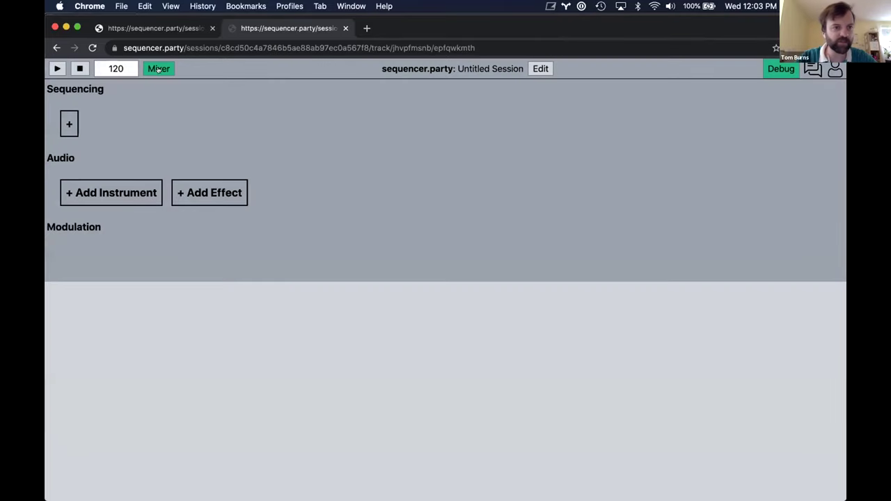
pyautogui.click(158, 69)
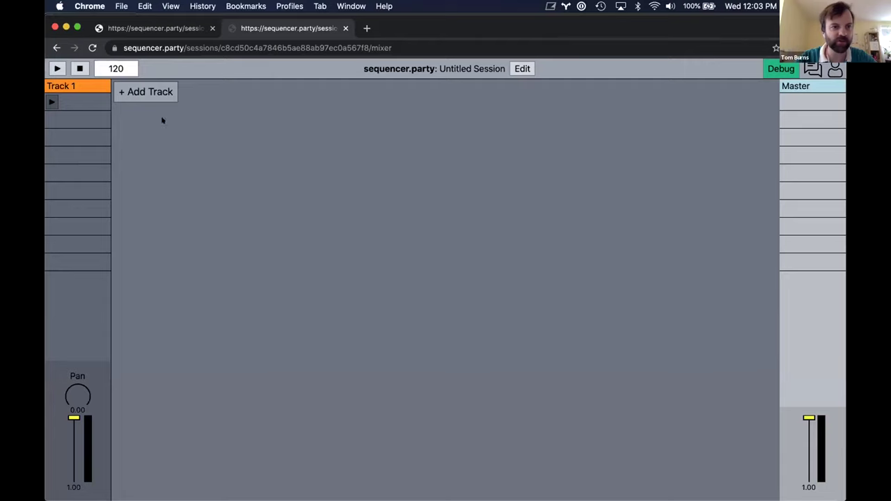
pyautogui.click(82, 103)
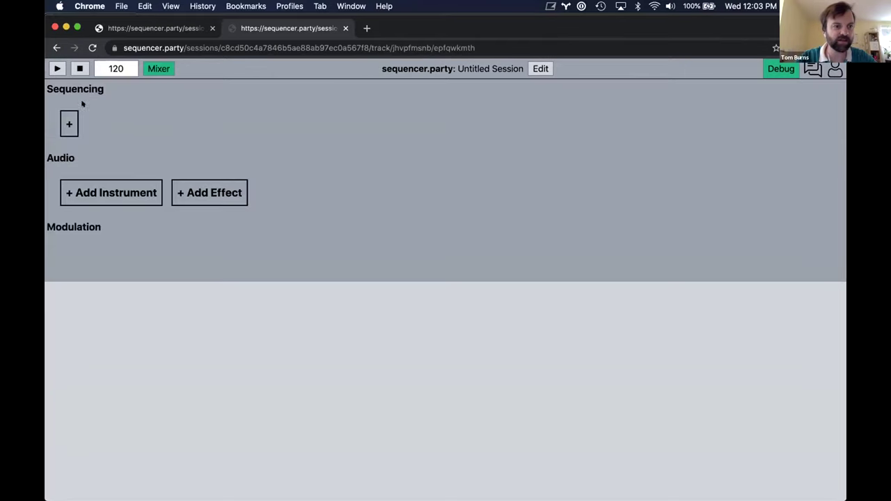
pyautogui.click(121, 184)
pyautogui.click(405, 298)
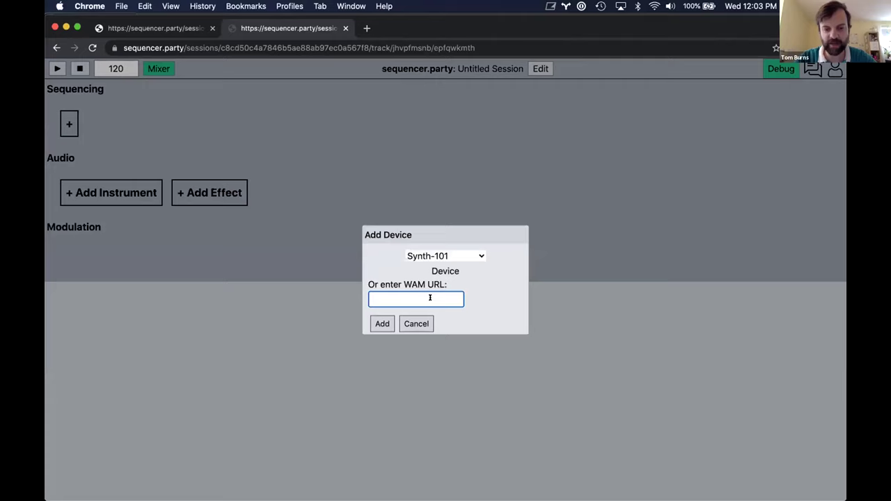
pyautogui.press('super+v')
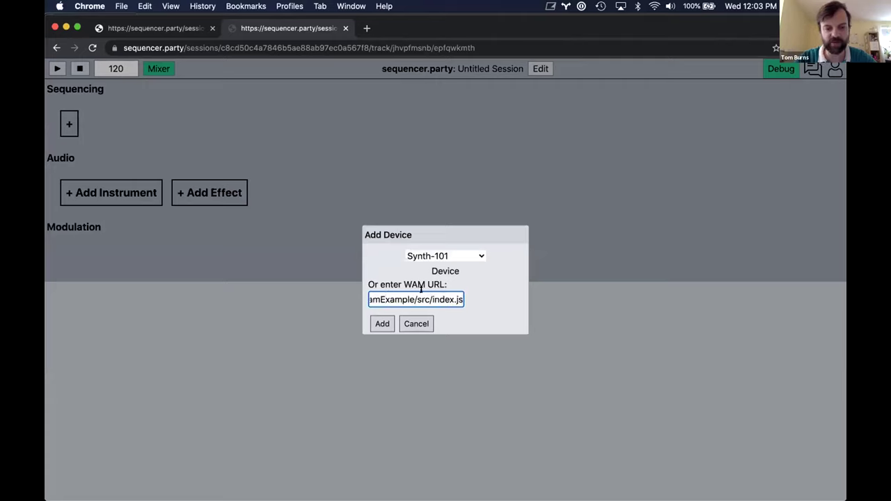
pyautogui.click(380, 323)
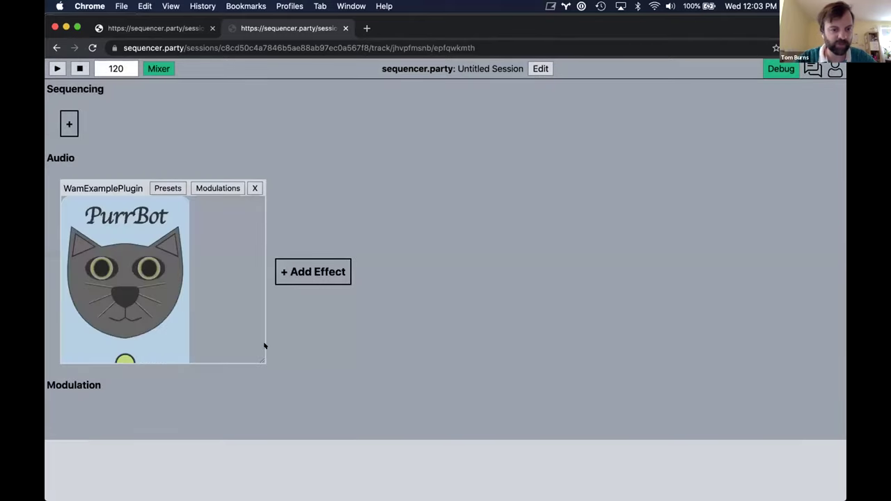
pyautogui.moveTo(256, 356); pyautogui.dragTo(221, 387)
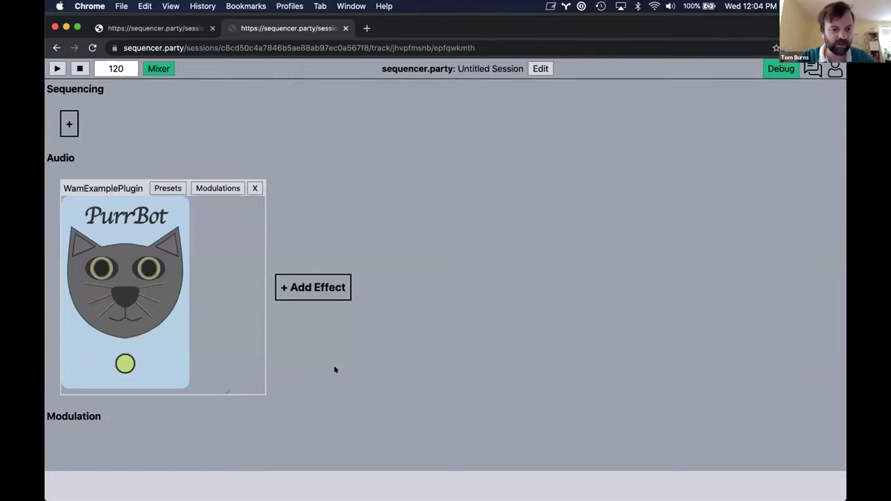
# - Add an effect after the instrument, using the flangerForBrowser WAM URL copied from the presentation notes
pyautogui.click(317, 289)
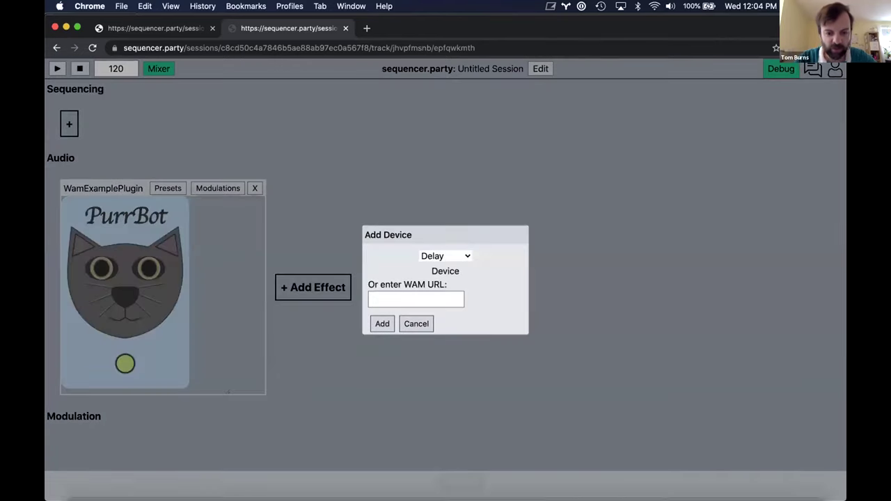
pyautogui.click(283, 480)
pyautogui.moveTo(628, 184); pyautogui.dragTo(282, 181)
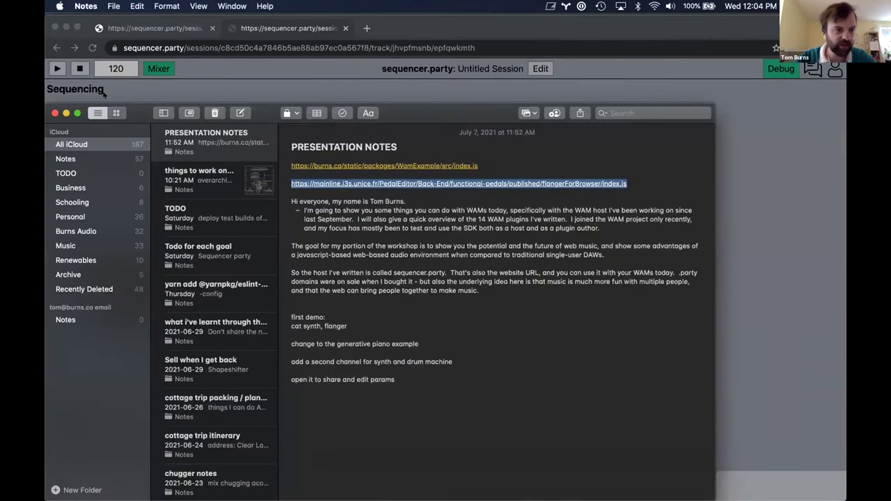
pyautogui.press('super+c')
pyautogui.press('super+m')
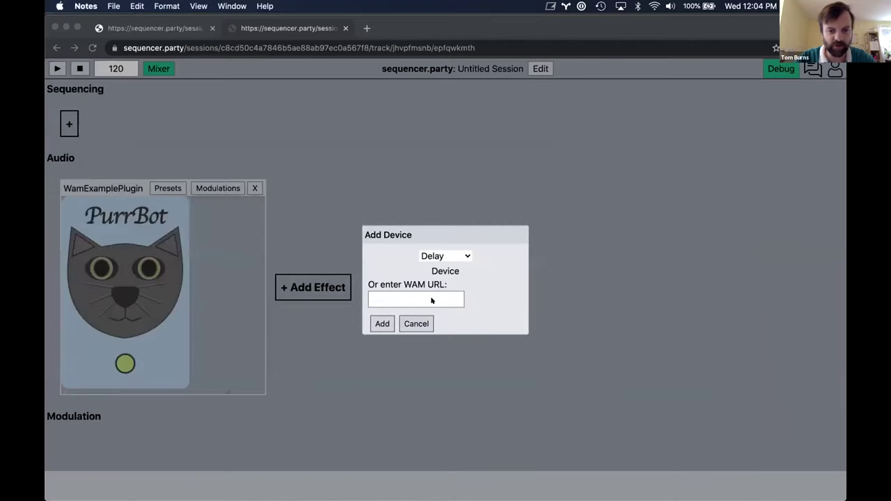
pyautogui.click(429, 299)
pyautogui.press('super+v')
pyautogui.click(374, 322)
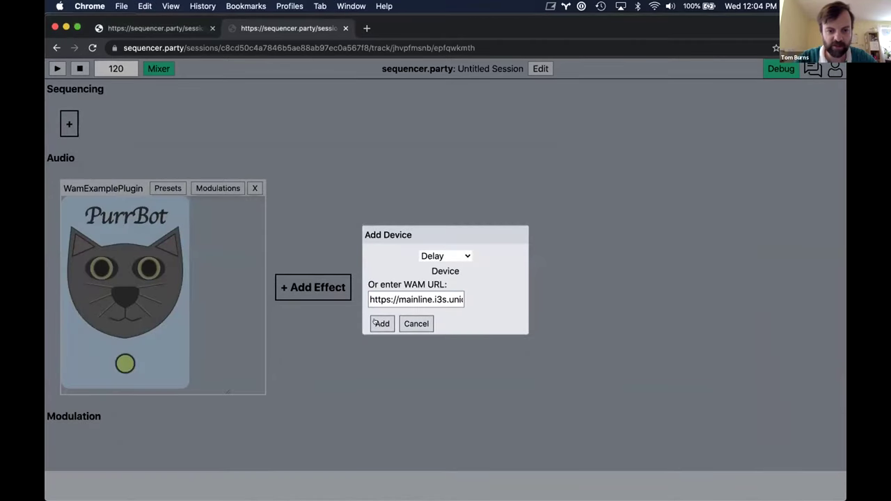
pyautogui.click(381, 324)
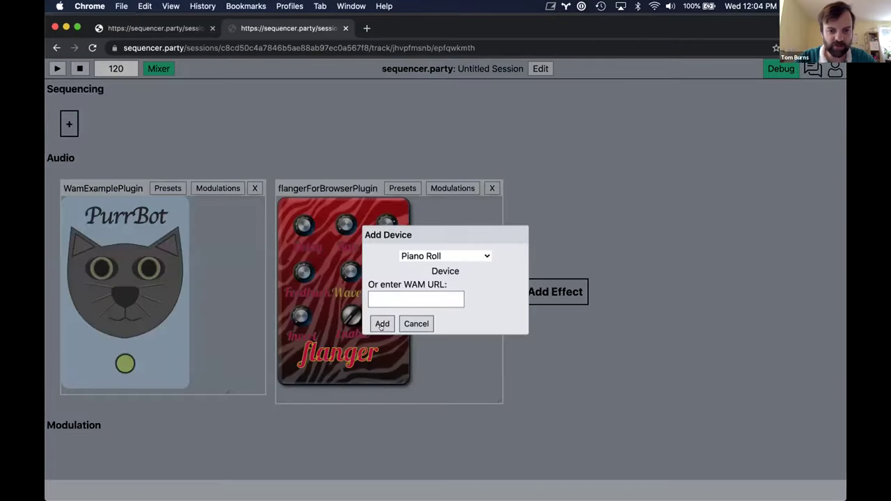
# - Add a Piano Roll to the sequencing section and draw consecutive four-cell notes on C3, D3, F3 and G3
pyautogui.click(382, 323)
pyautogui.scroll(-3, 117, 211)
pyautogui.moveTo(127, 255); pyautogui.dragTo(244, 255)
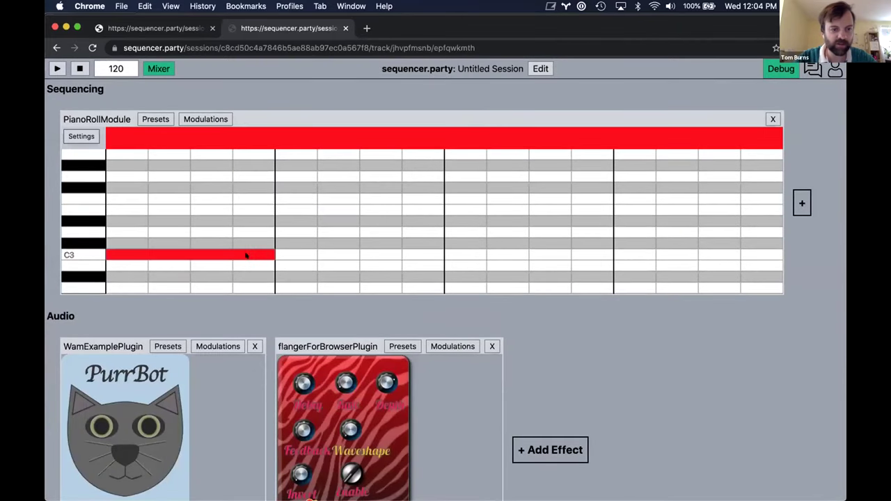
pyautogui.moveTo(288, 232); pyautogui.dragTo(452, 234)
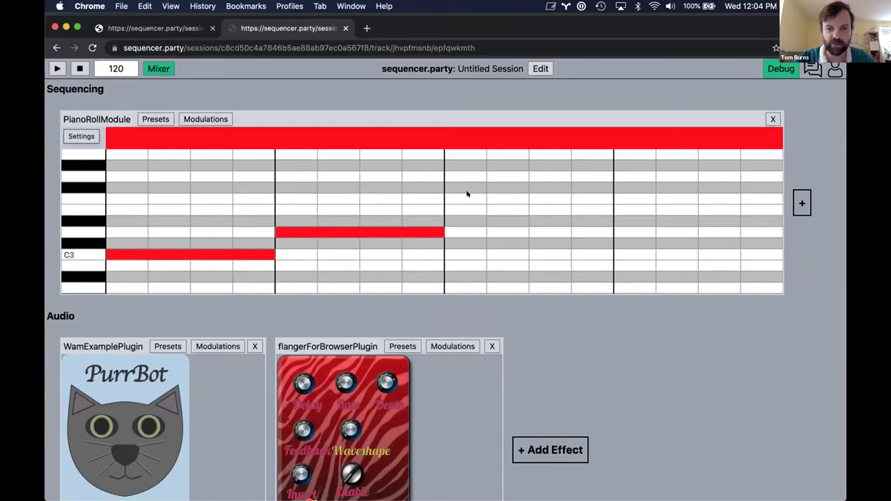
pyautogui.moveTo(468, 199); pyautogui.dragTo(600, 199)
pyautogui.moveTo(633, 172)
pyautogui.mouseDown()
pyautogui.moveTo(704, 173)
pyautogui.moveTo(682, 174)
pyautogui.mouseUp()
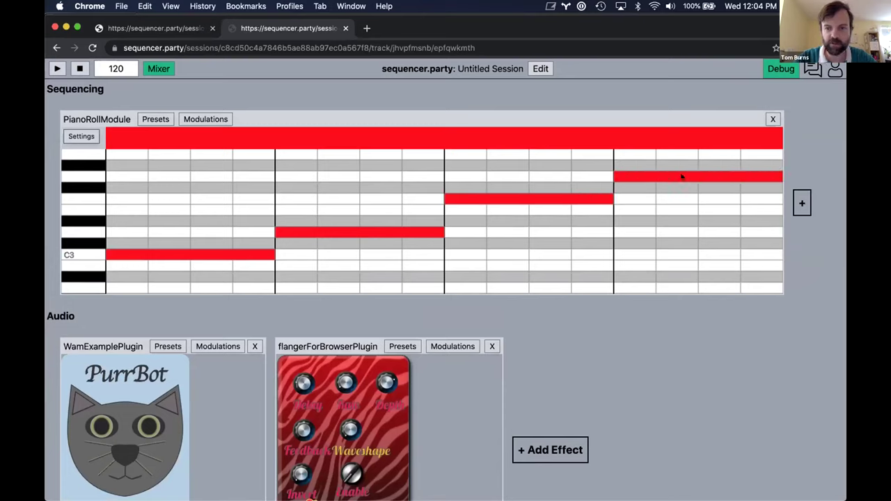
# - Start playback, launch Track 1's first clip from the mixer and reopen the track's devices
pyautogui.click(54, 69)
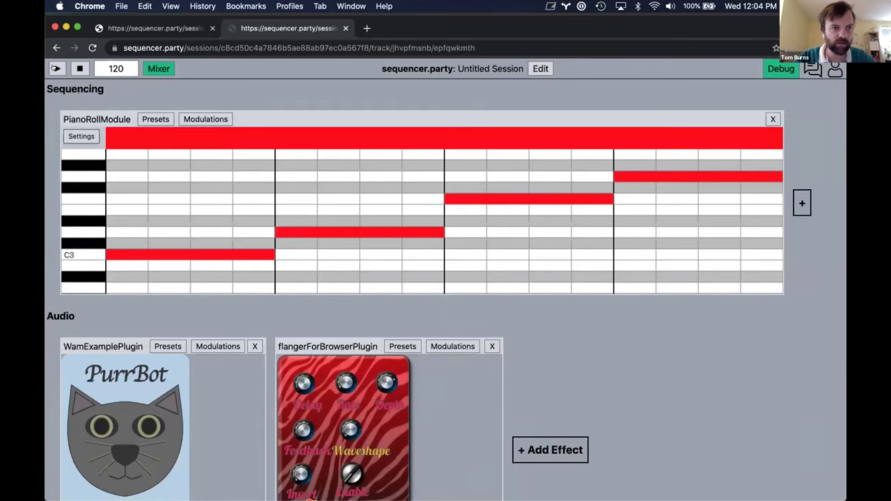
pyautogui.click(162, 69)
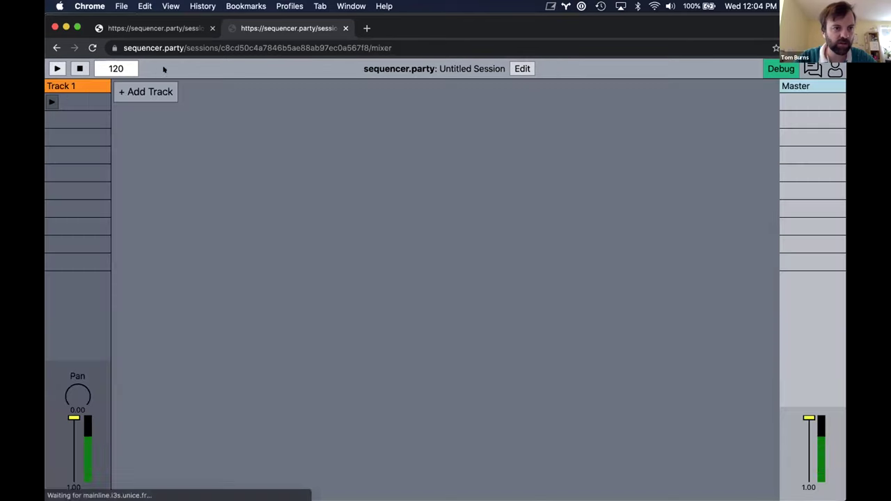
pyautogui.click(52, 101)
pyautogui.click(69, 102)
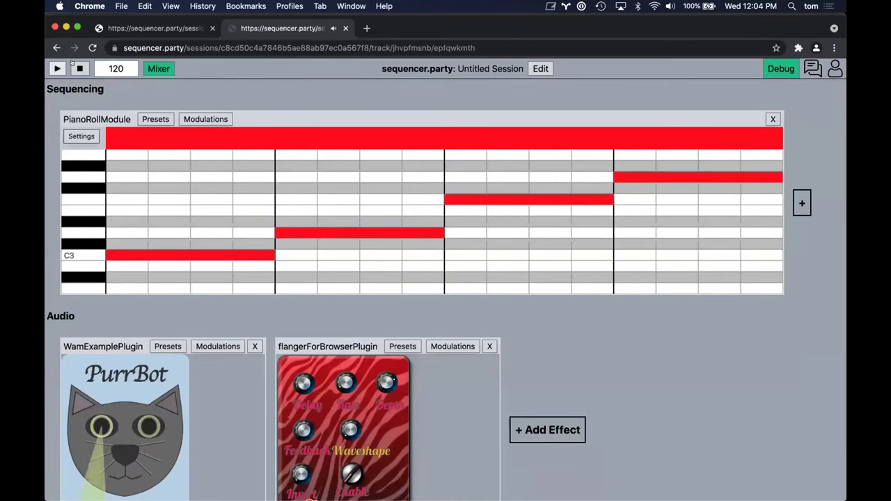
pyautogui.scroll(-3, 564, 397)
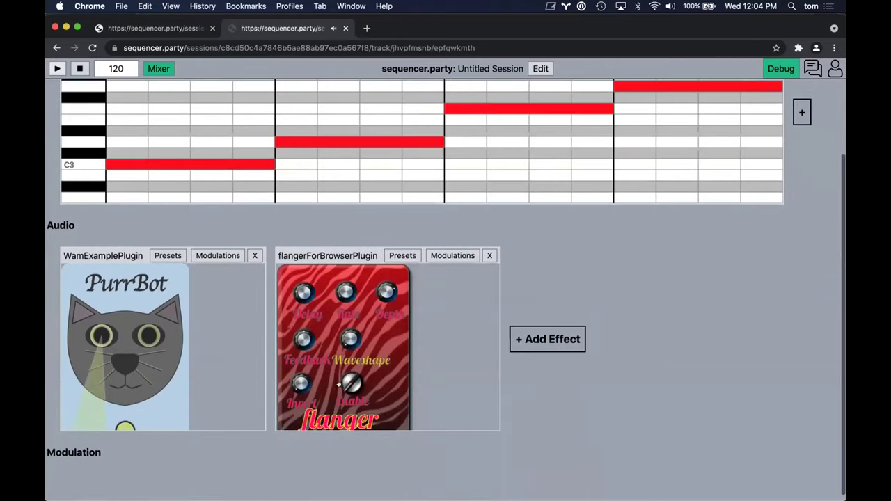
# - Decline the Zoom audio device installation and select the session's full URL for sharing in the Zoom meeting
pyautogui.moveTo(308, 275)
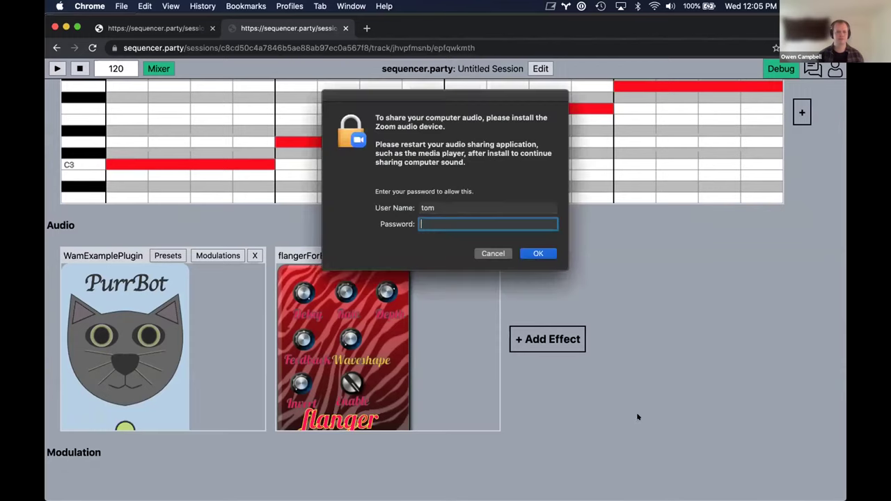
pyautogui.click(493, 254)
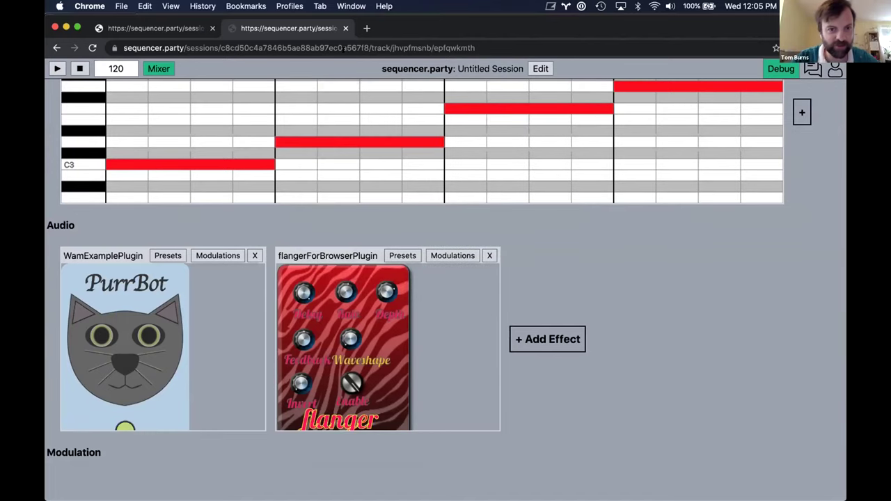
pyautogui.click(170, 43)
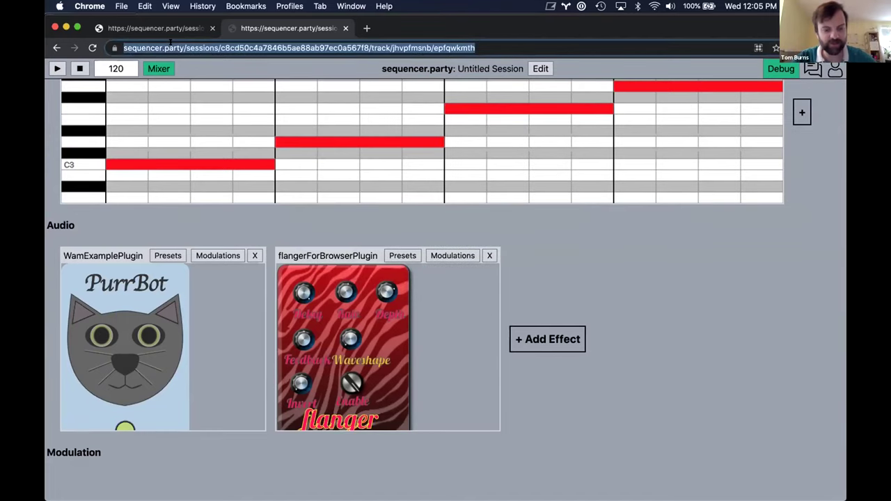
pyautogui.moveTo(572, 496)
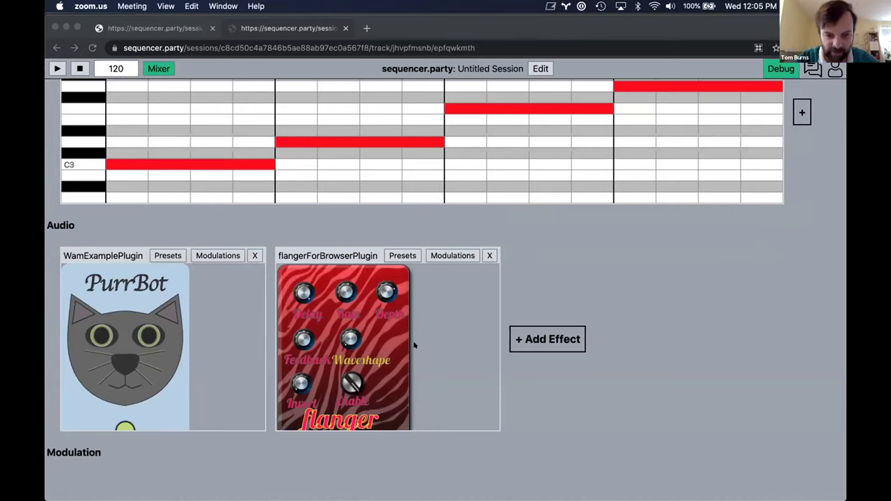
pyautogui.click(799, 291)
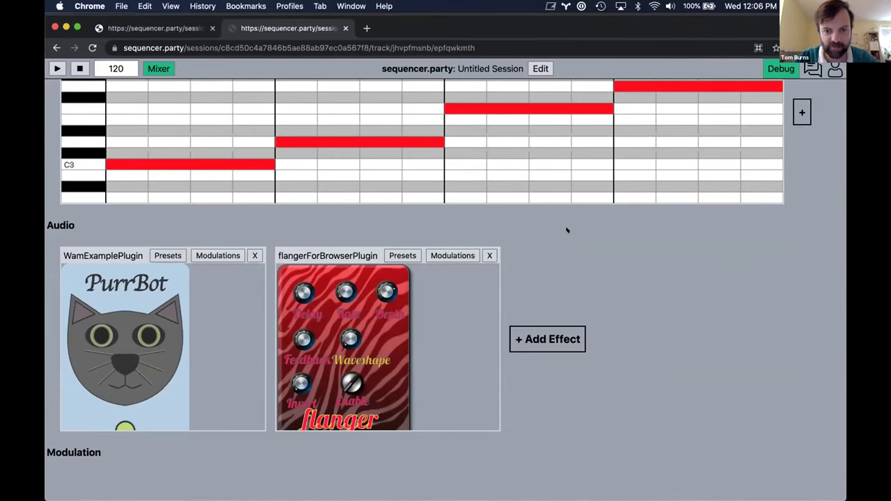
# - Examine the piano roll and the PurrBot and flanger plugins for changes in the shared session
pyautogui.scroll(3, 366, 153)
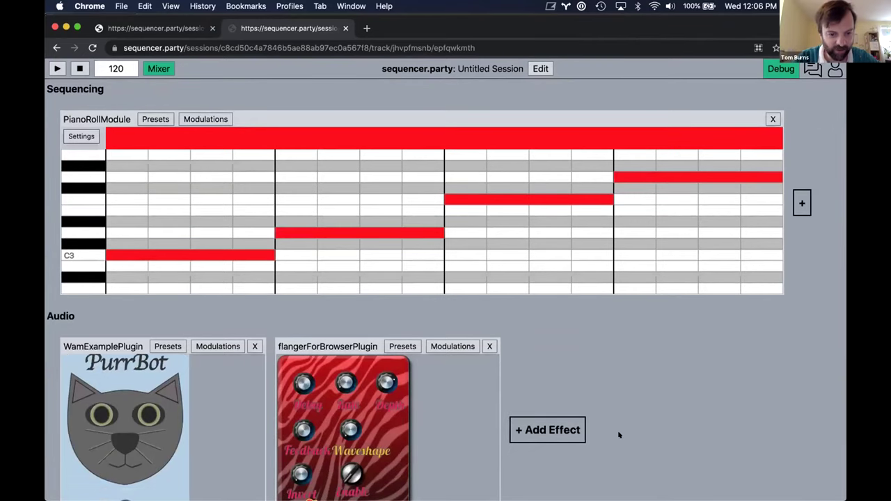
pyautogui.scroll(-3, 619, 435)
pyautogui.scroll(1, 632, 314)
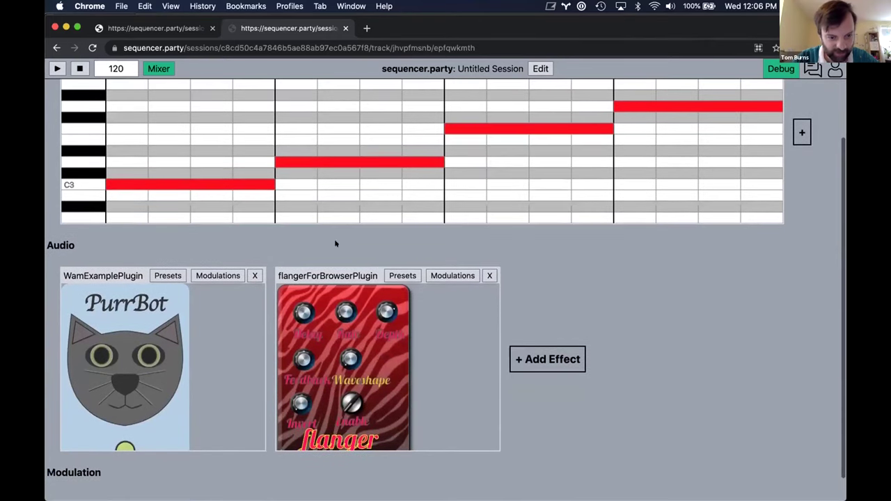
pyautogui.scroll(5, 589, 244)
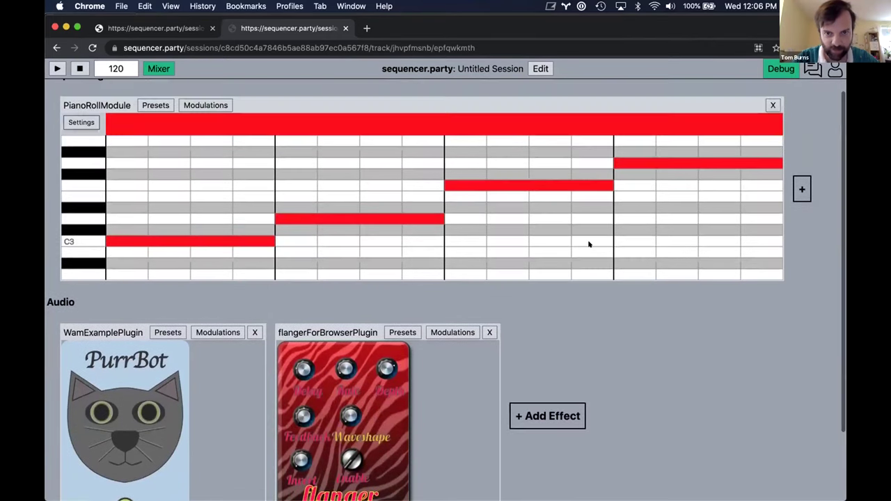
pyautogui.scroll(1, 794, 130)
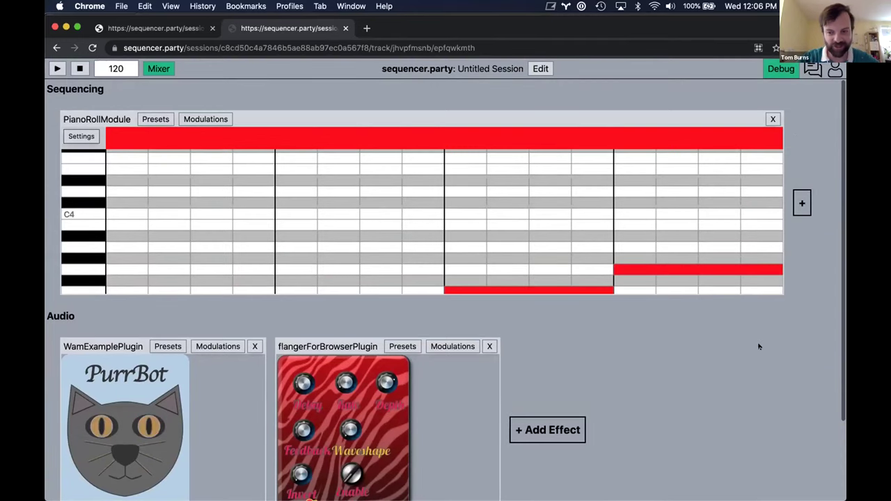
pyautogui.scroll(-3, 757, 342)
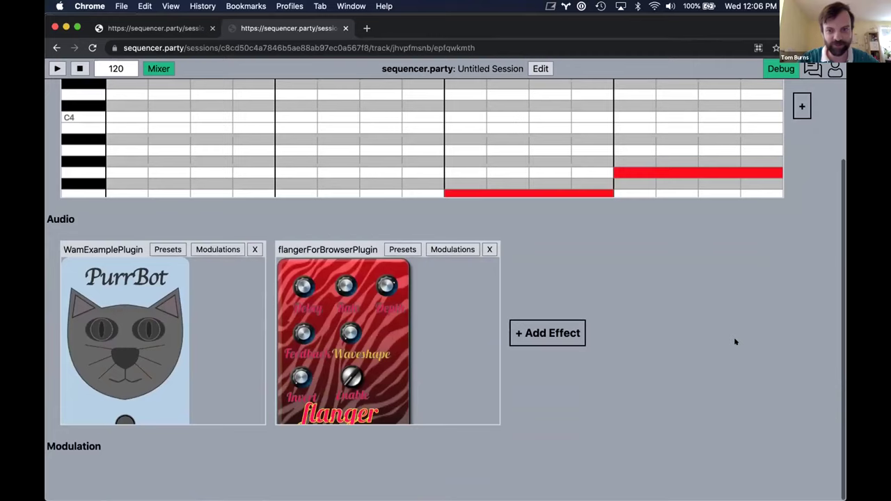
pyautogui.scroll(2, 735, 342)
pyautogui.scroll(-1, 731, 369)
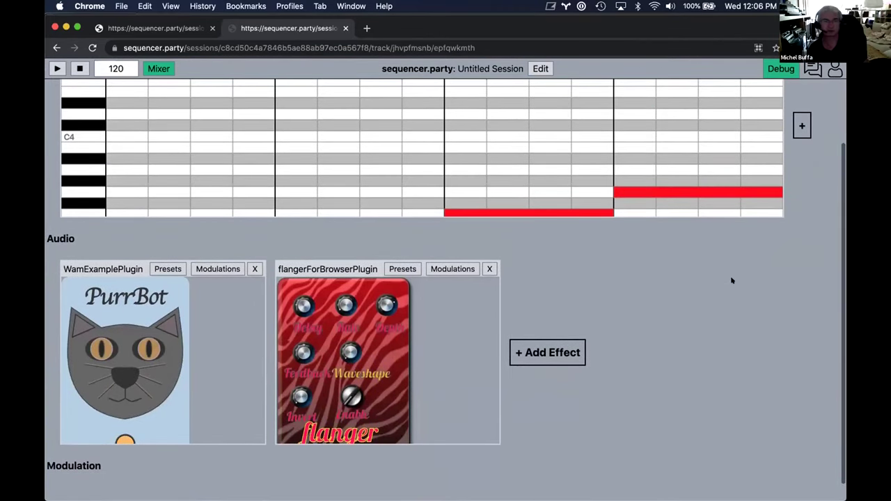
pyautogui.scroll(2, 710, 293)
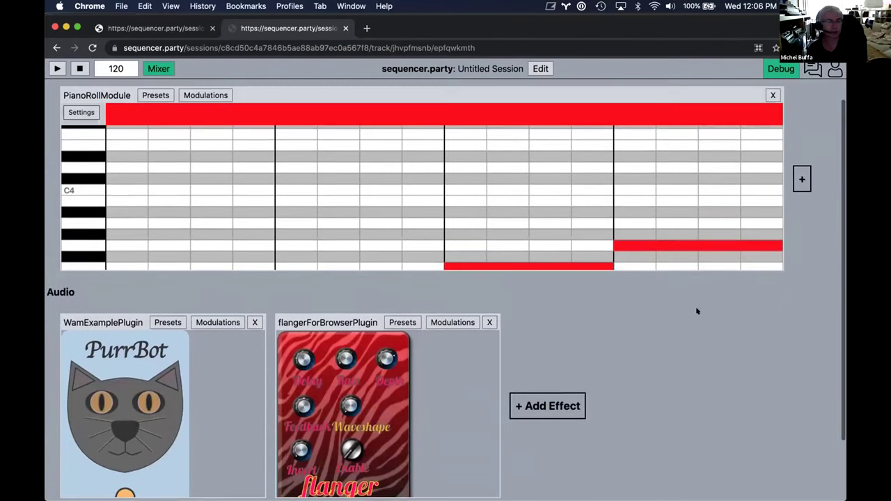
# - Reopen Track 1 from the mixer and examine its piano roll notes and audio plugins
pyautogui.click(159, 68)
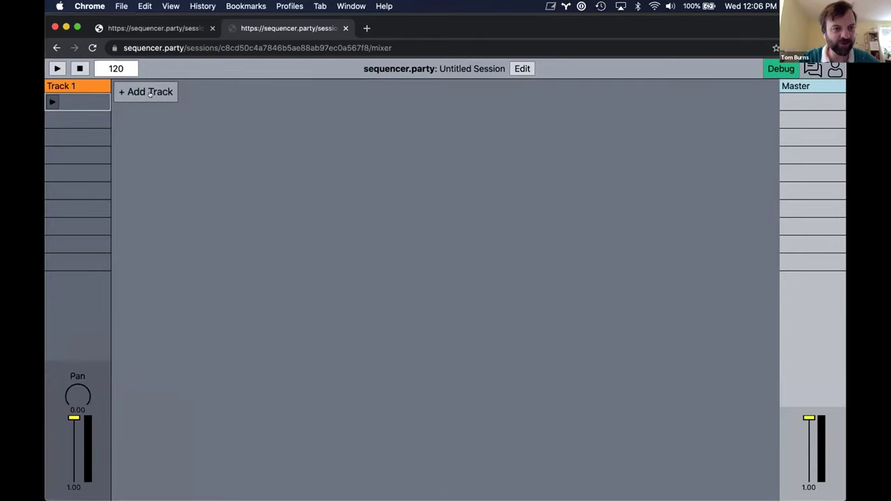
pyautogui.click(75, 103)
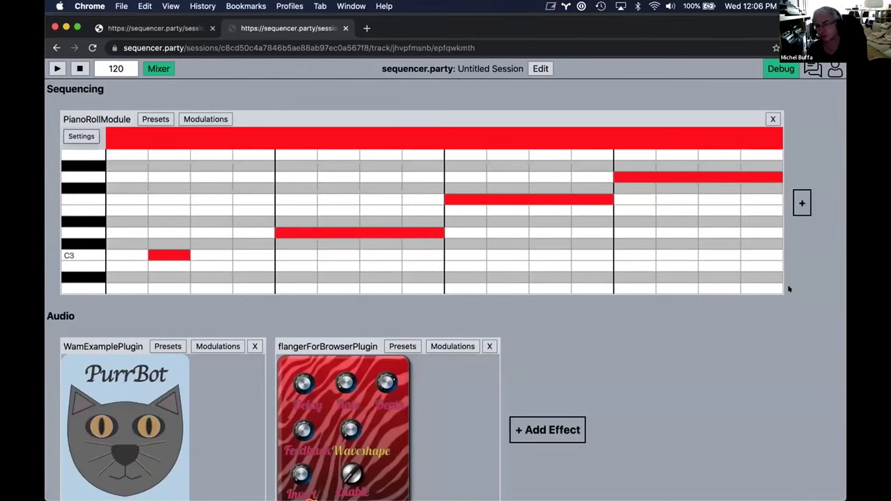
pyautogui.scroll(-2, 788, 289)
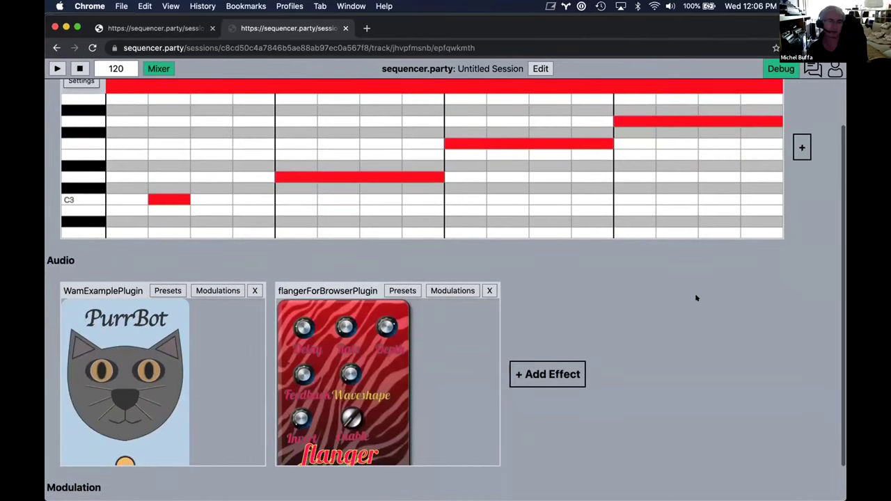
pyautogui.scroll(-1, 696, 298)
pyautogui.rightClick(696, 298)
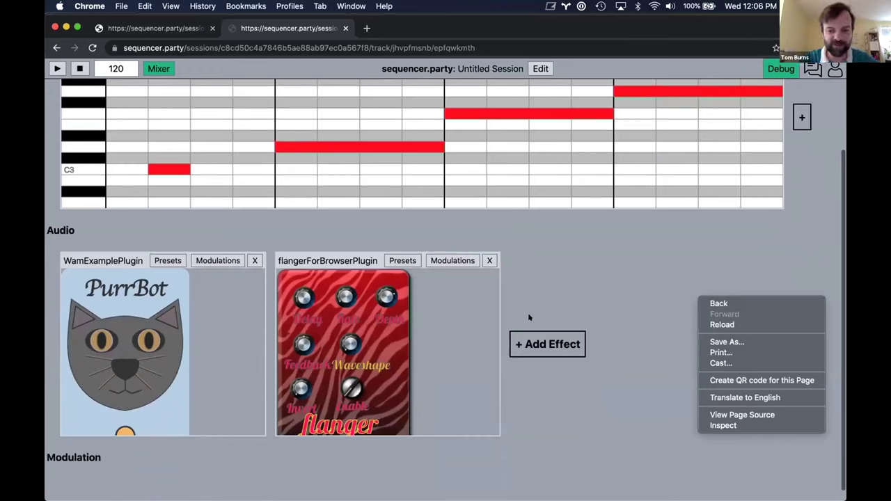
pyautogui.click(715, 248)
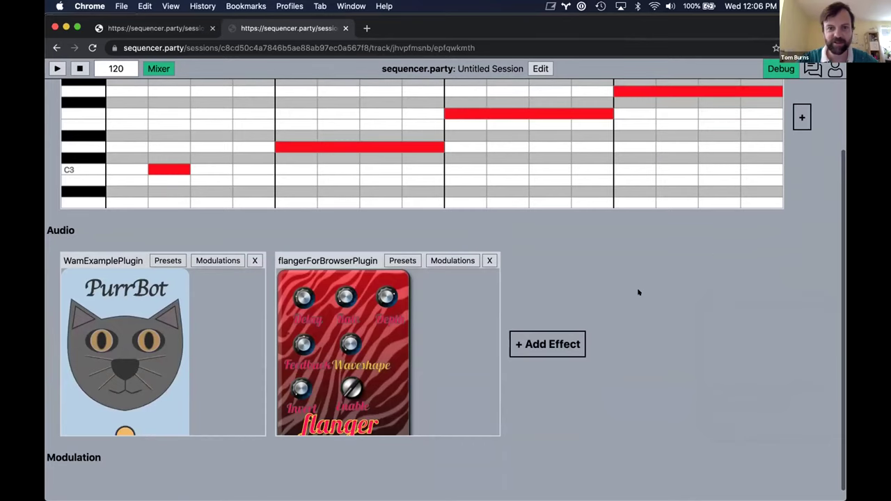
pyautogui.scroll(3, 636, 292)
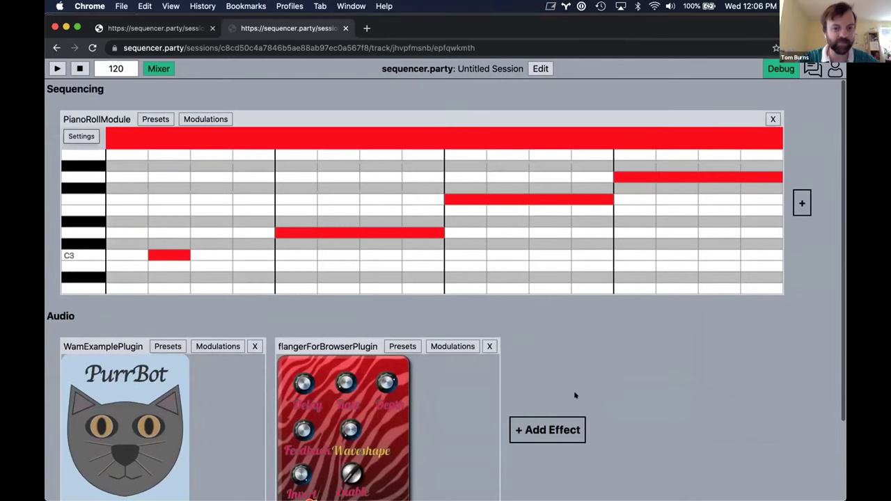